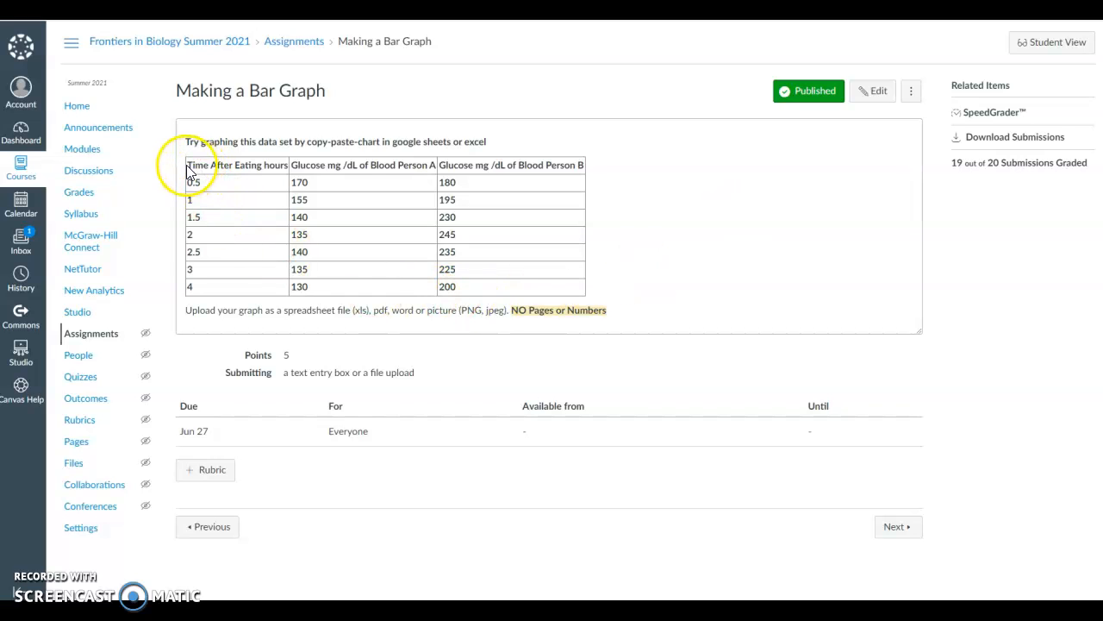
Copy the full glucose data table, including its header row, from the Making a Bar Graph assignment page.
drag(189, 165, 479, 289)
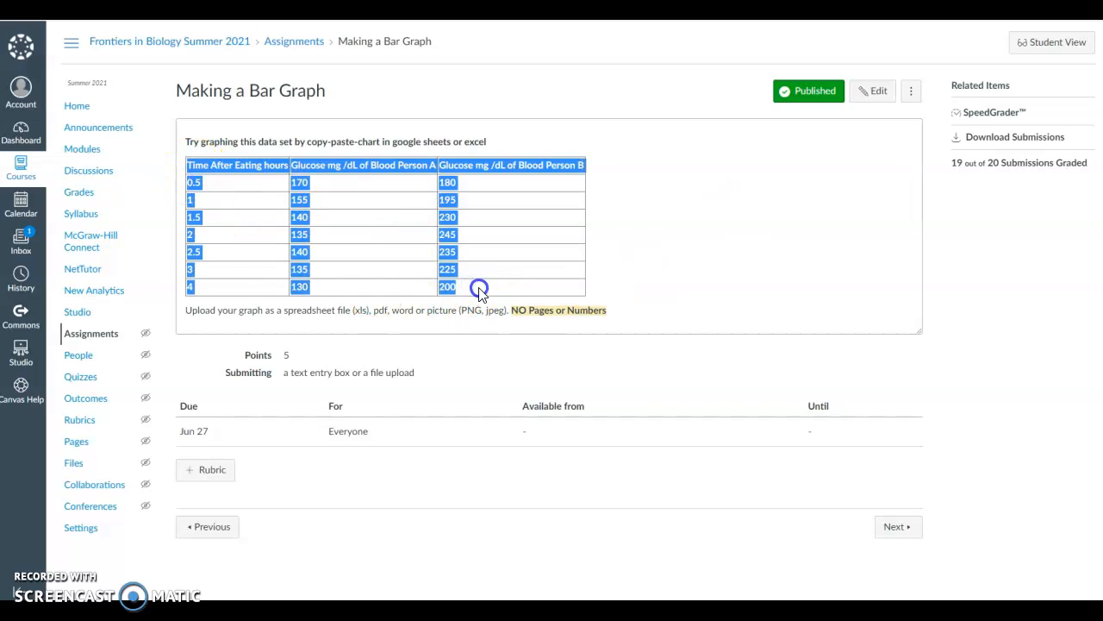
right_click(445, 217)
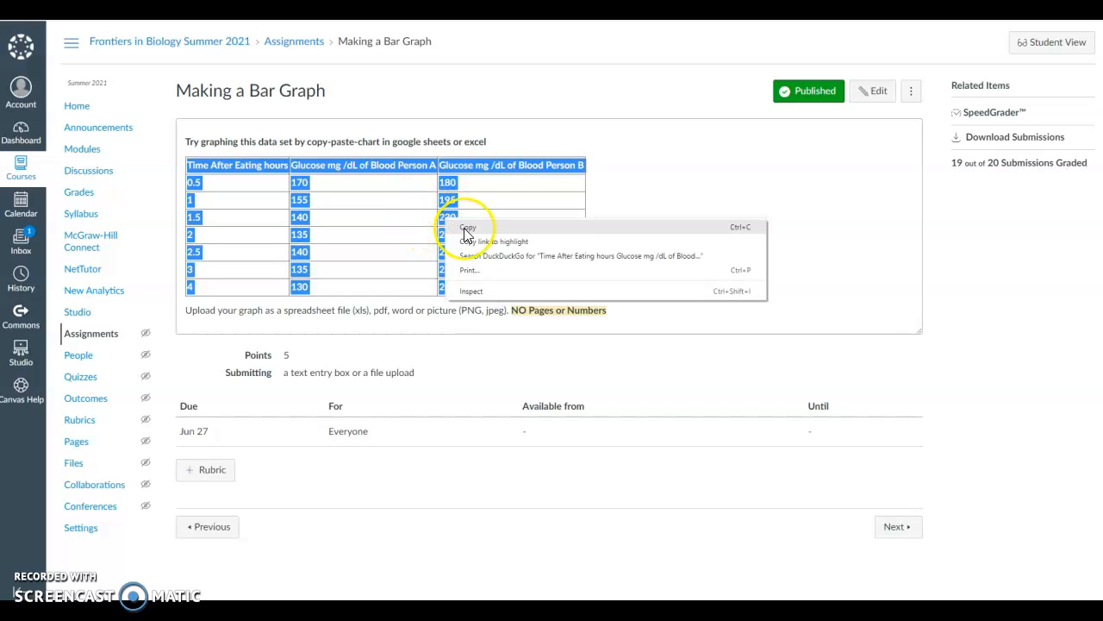
click(464, 228)
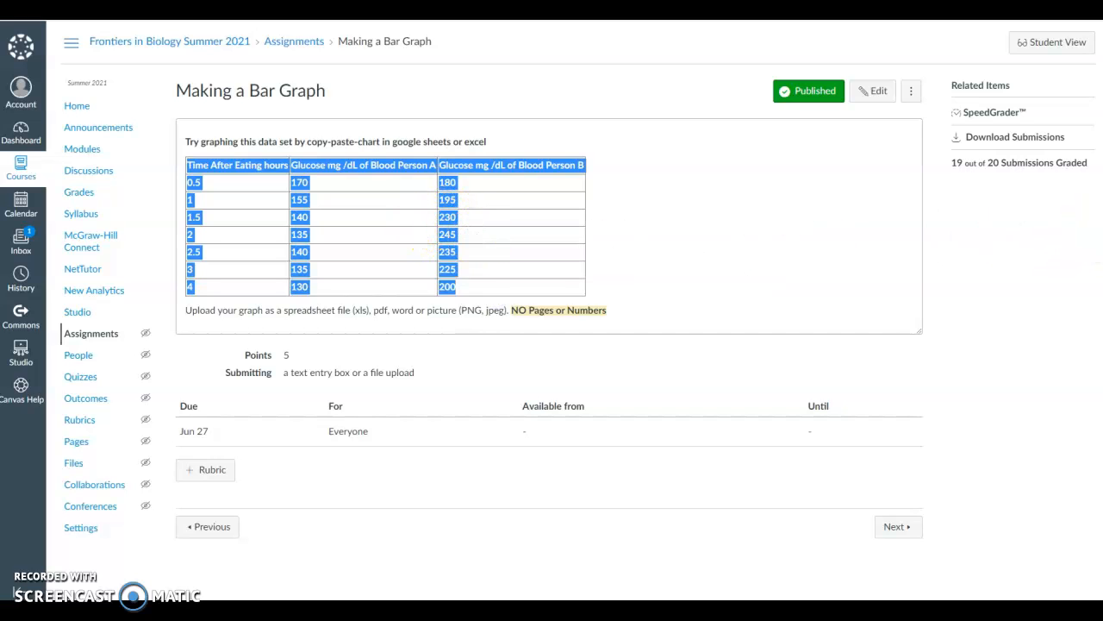
Switch to the blank Excel worksheet and paste the copied table at cell A2, matching the destination formatting.
key(alt+Tab)
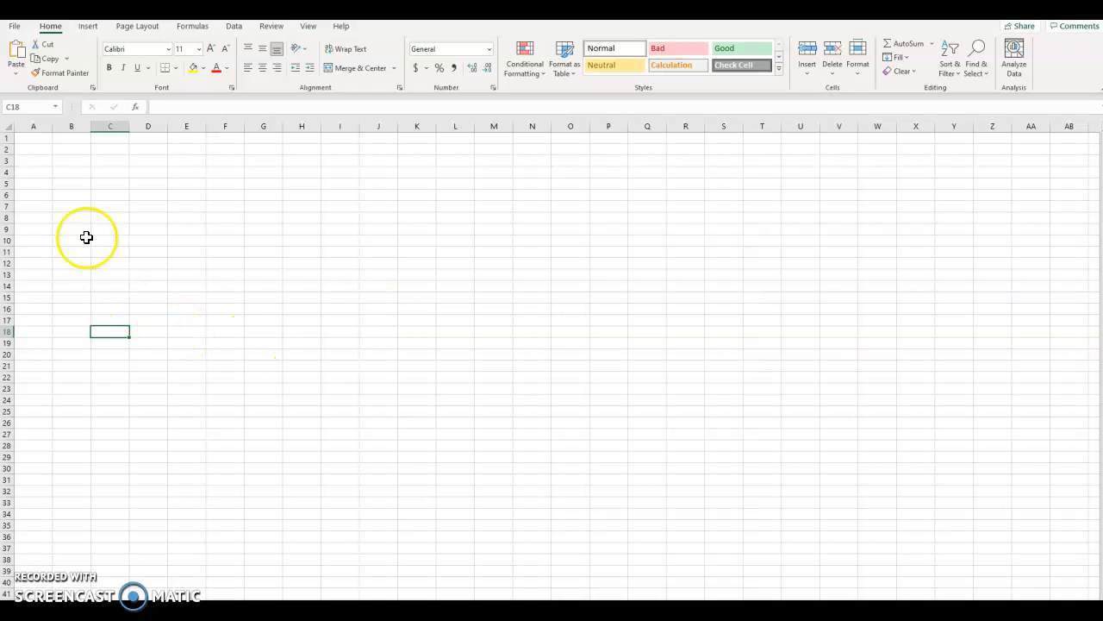
click(36, 146)
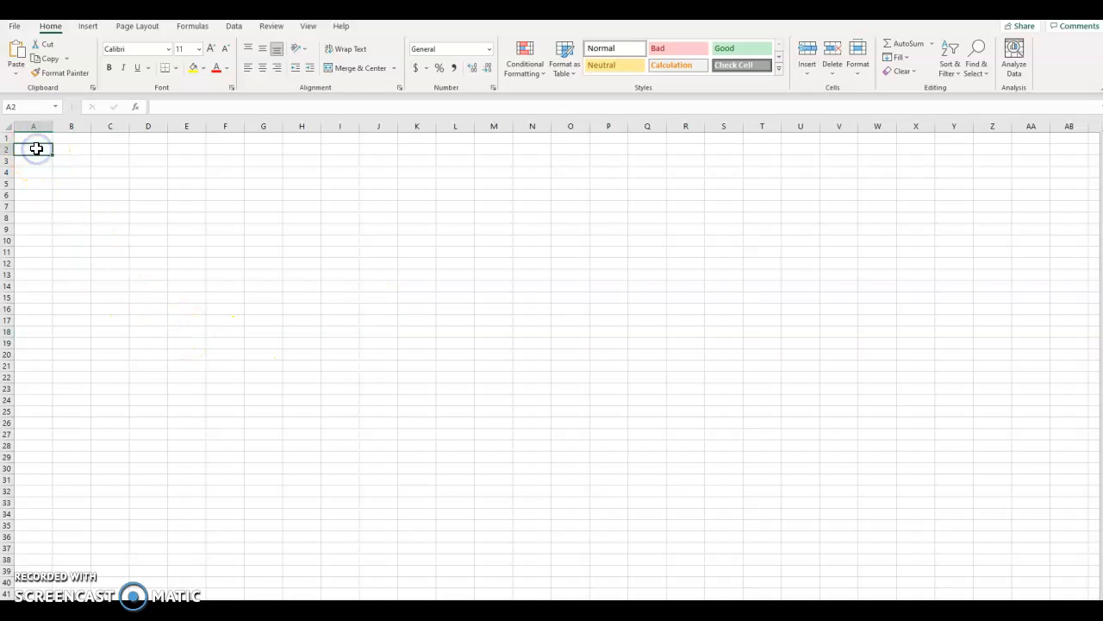
right_click(36, 147)
click(64, 210)
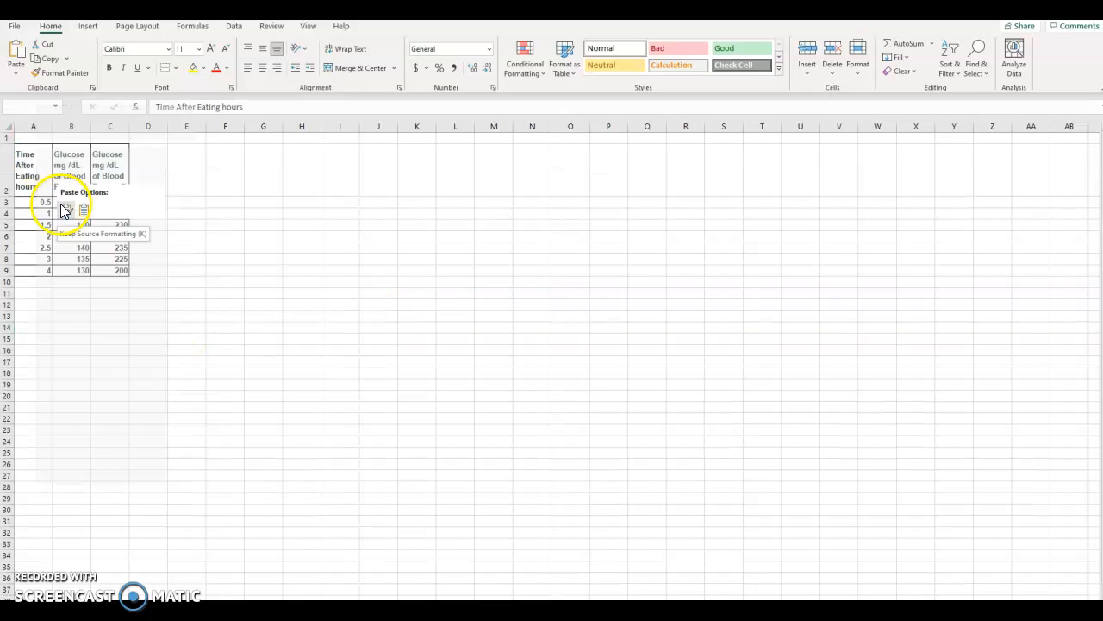
click(82, 211)
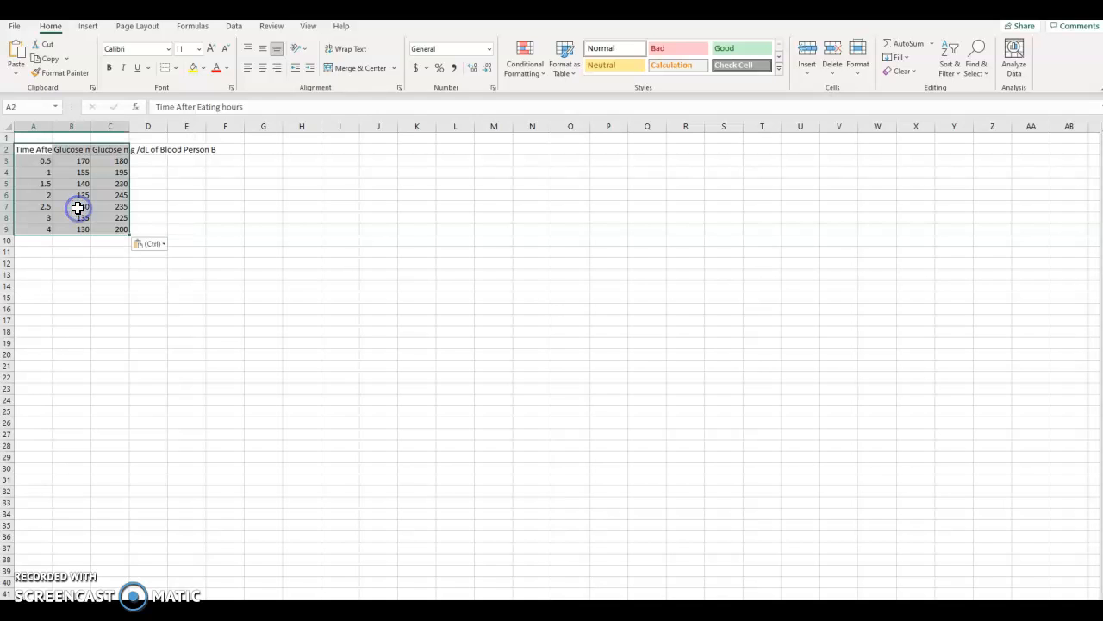
Auto-fit the widths of columns A, B and C to their header text.
click(127, 310)
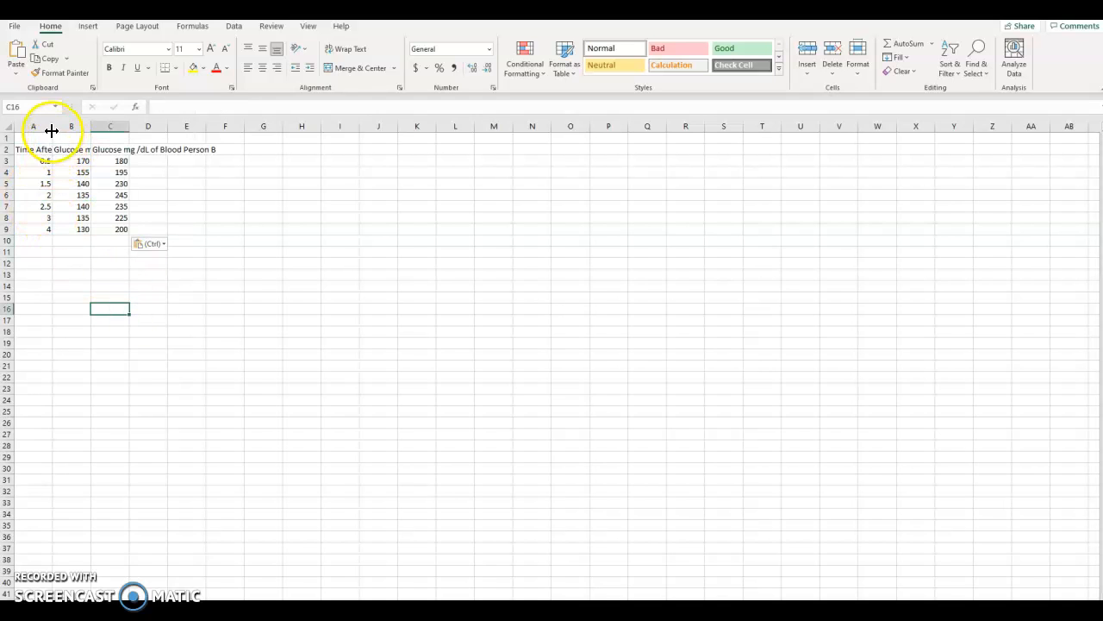
double_click(52, 127)
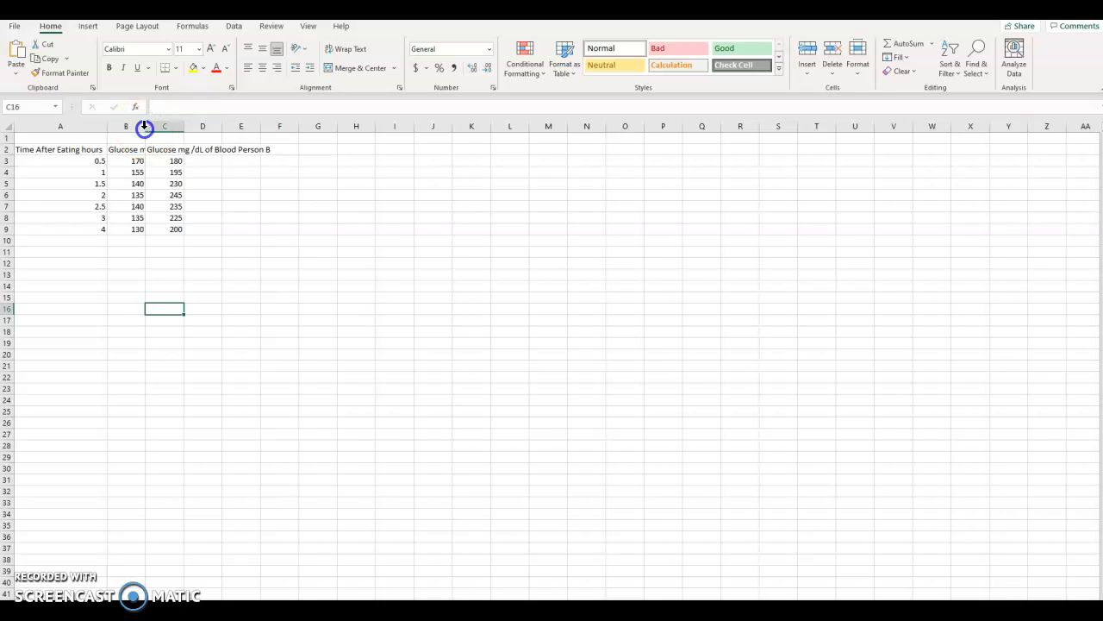
double_click(144, 128)
double_click(276, 127)
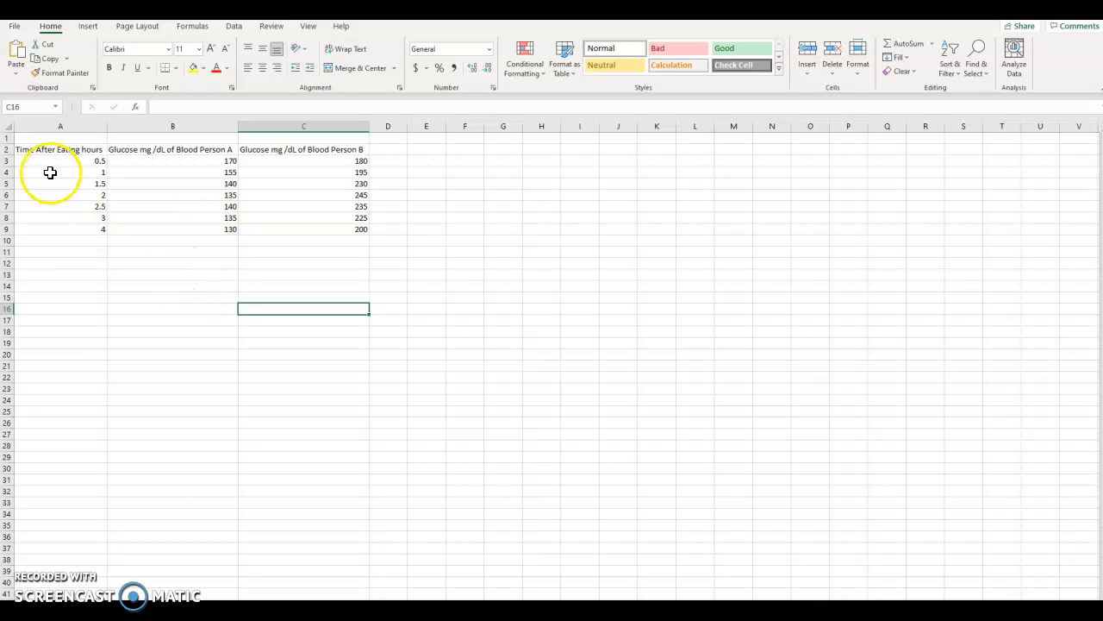
Insert a 2-D clustered column chart from the table A2:C9 and place it directly beside the data.
drag(38, 150, 303, 233)
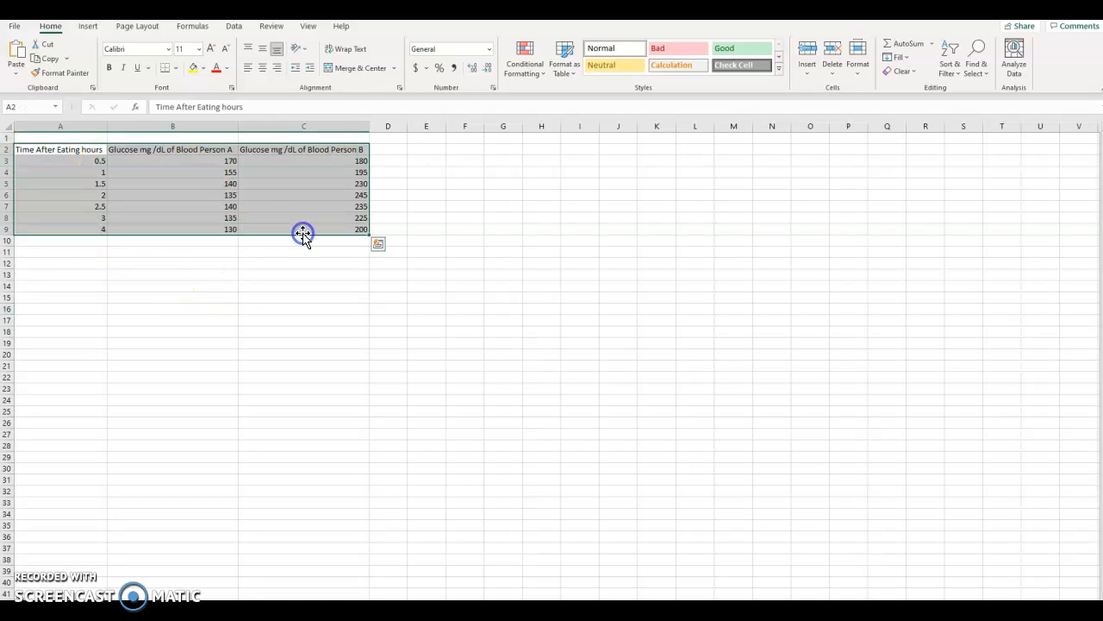
click(85, 27)
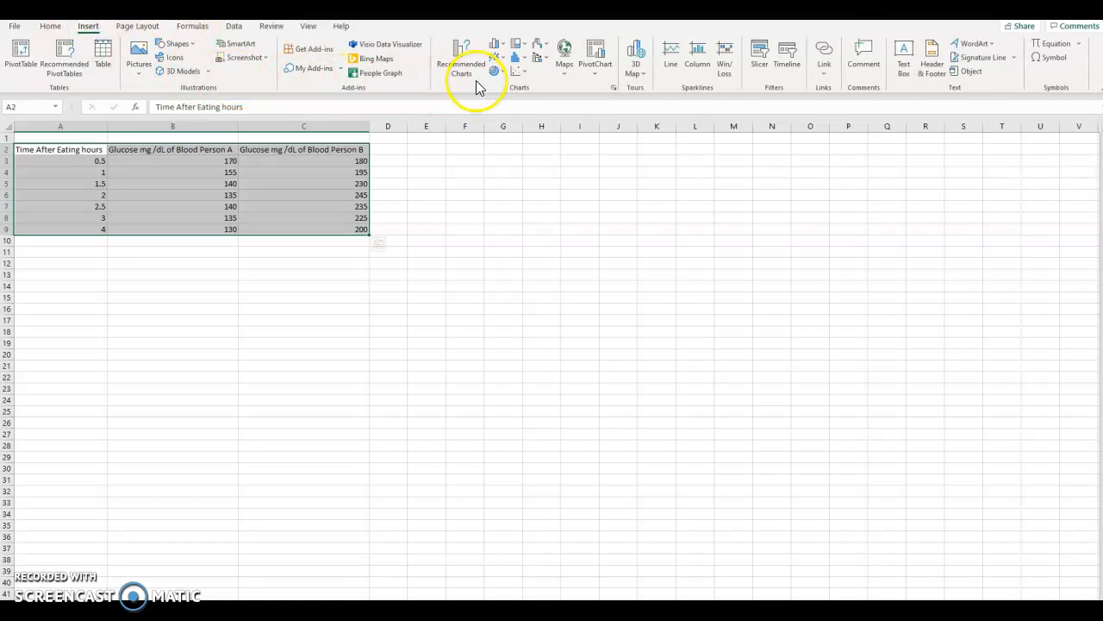
click(504, 50)
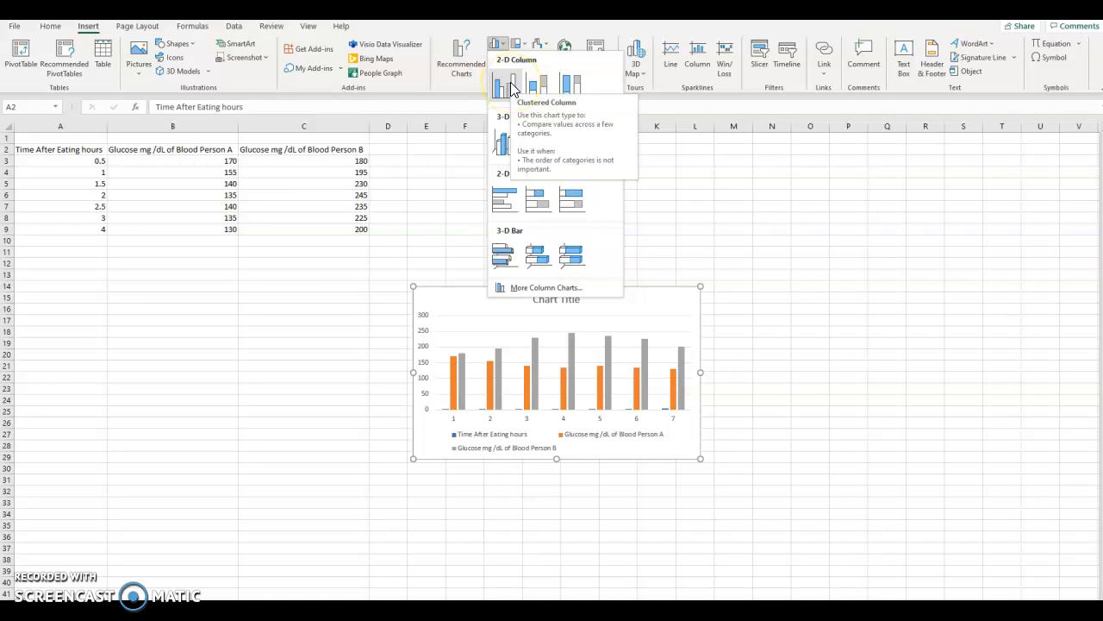
click(510, 84)
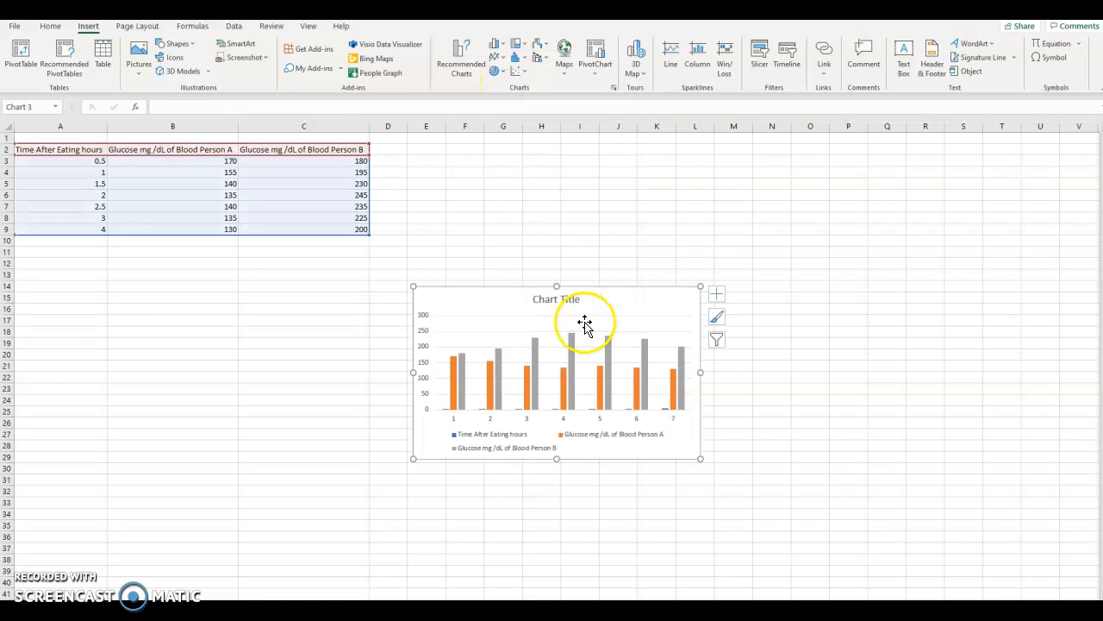
drag(611, 302, 578, 169)
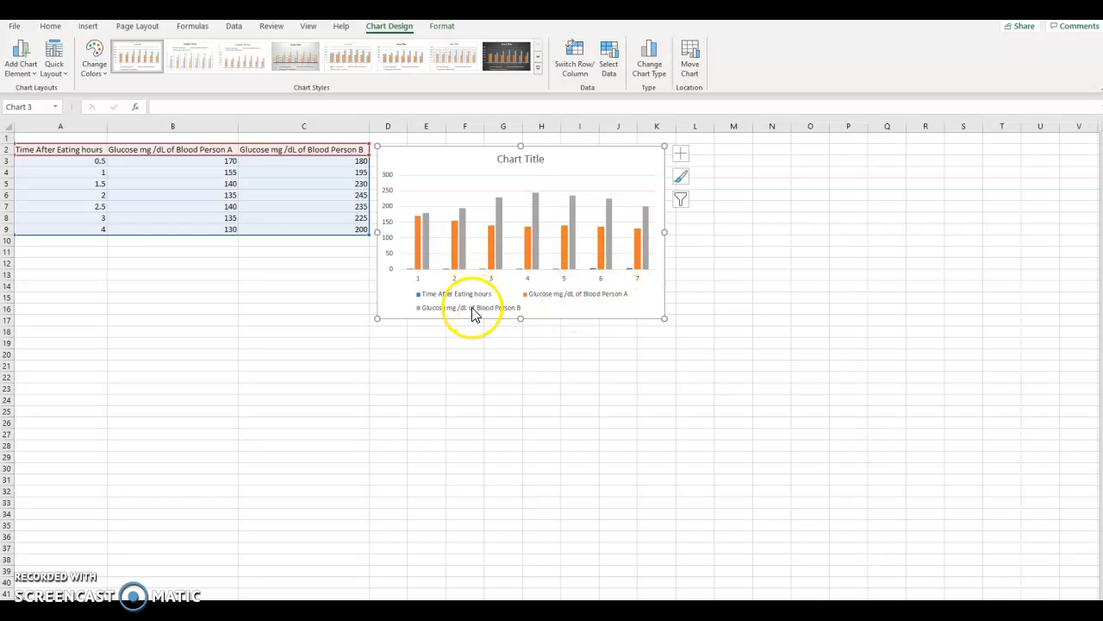
click(218, 321)
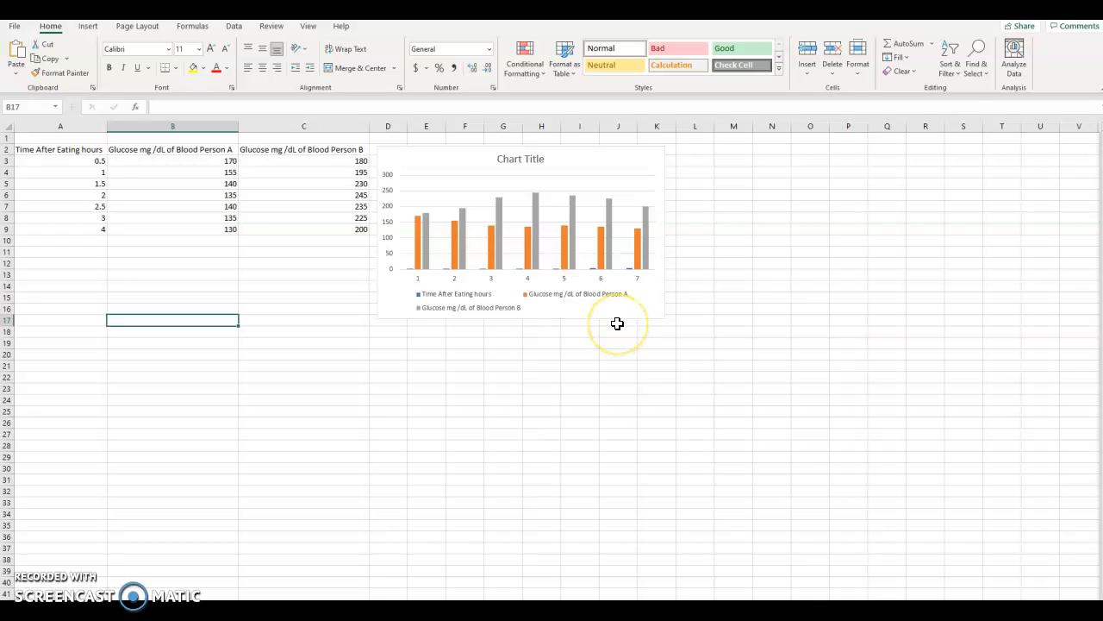
Add axis titles to the column chart.
click(642, 155)
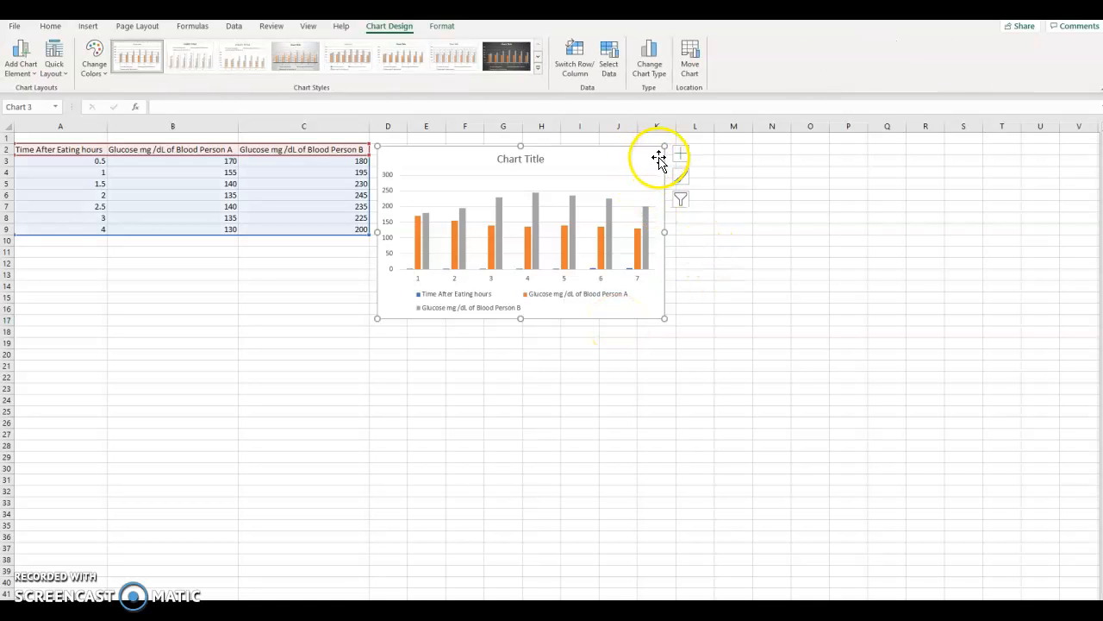
click(681, 153)
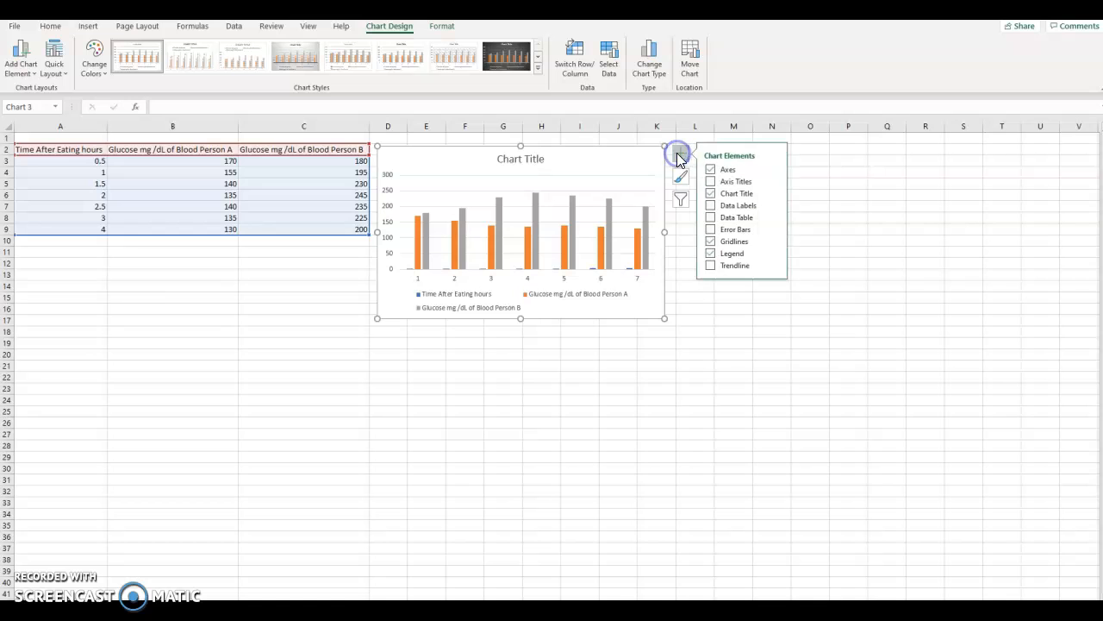
click(727, 182)
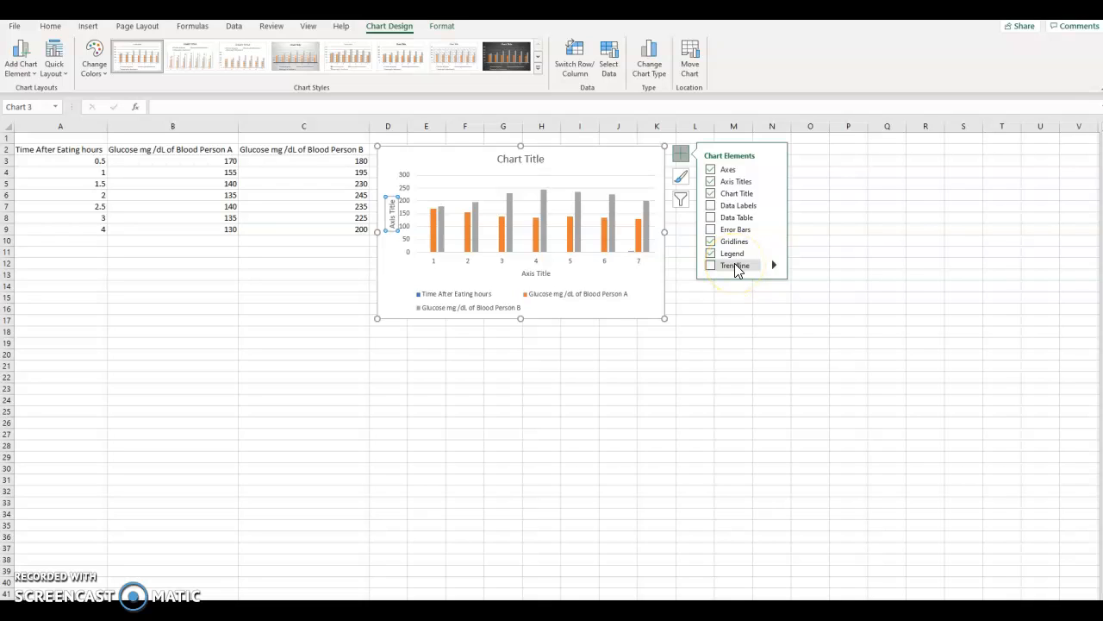
Open the chart's data source settings and exclude the Time After Eating hours series from the legend entries.
click(681, 177)
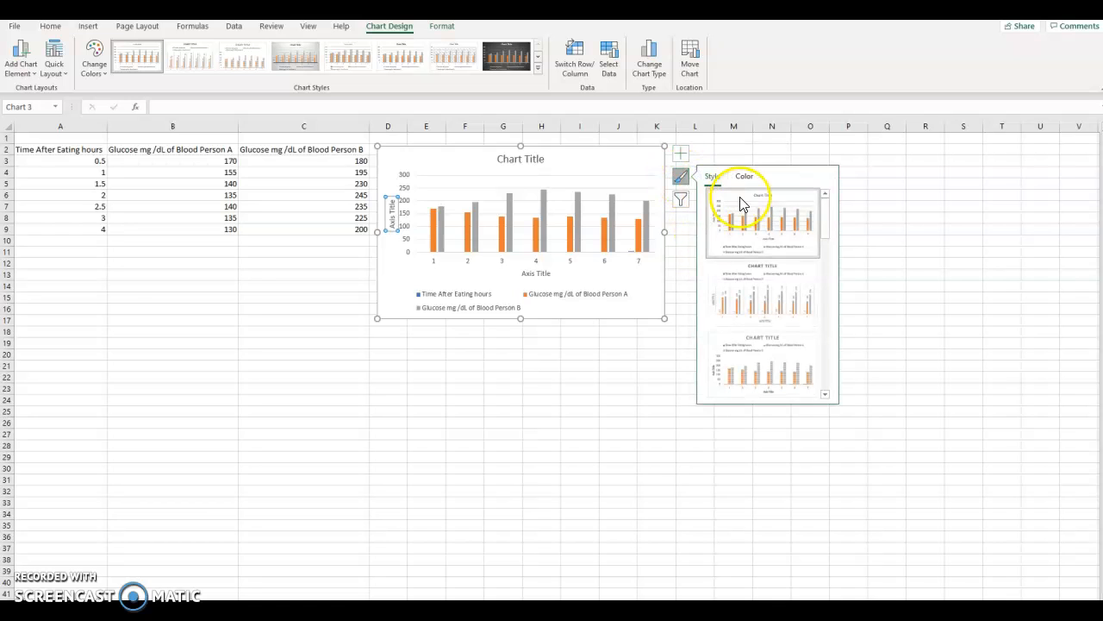
click(681, 203)
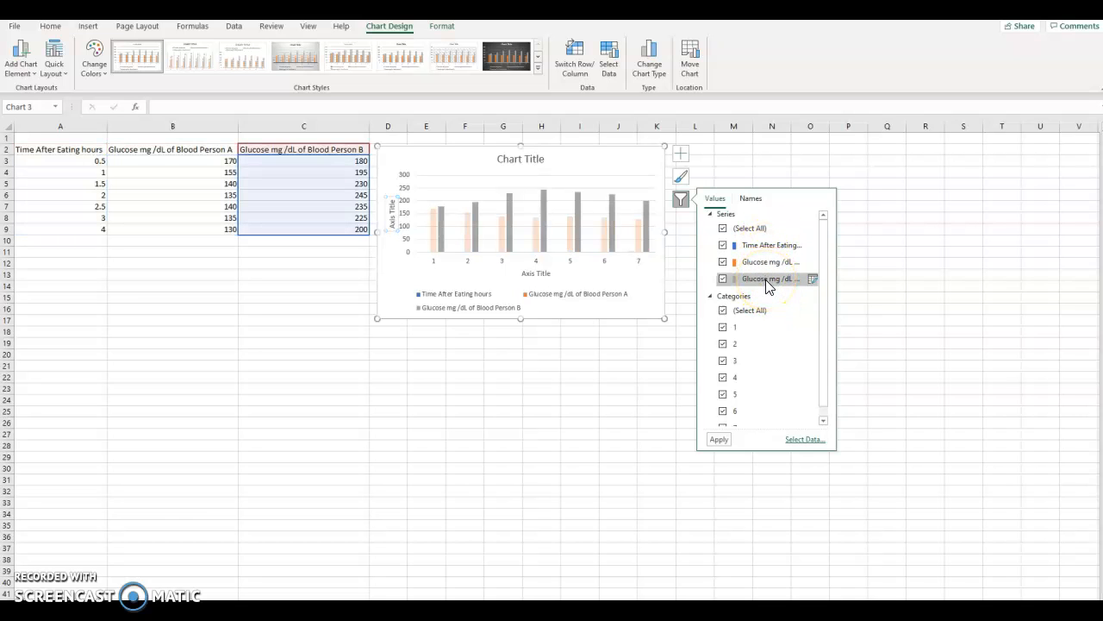
click(801, 440)
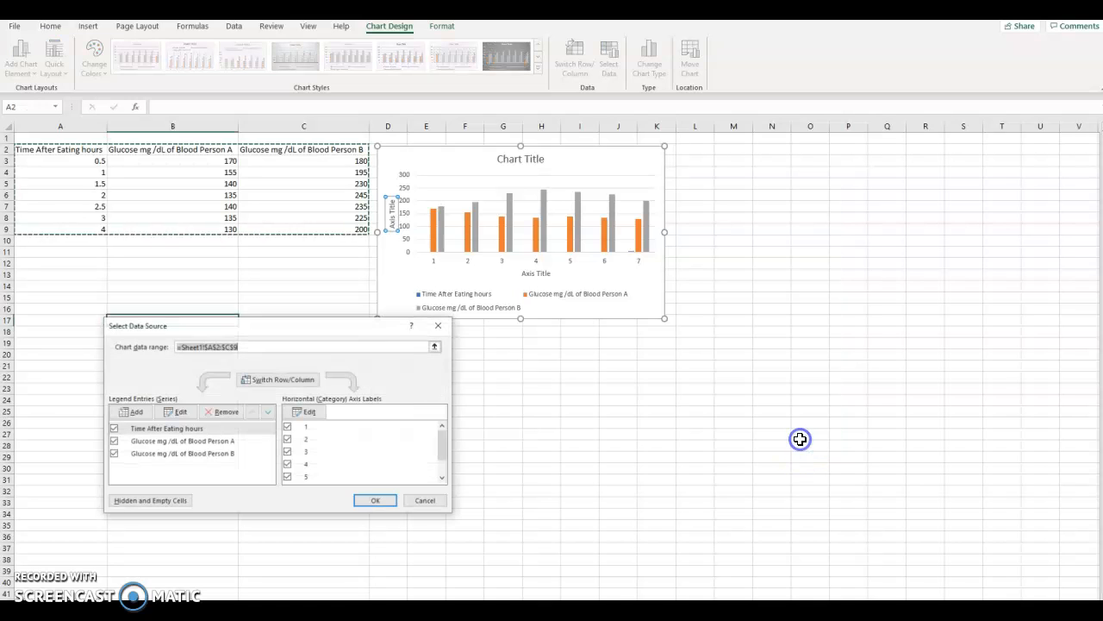
drag(298, 327, 219, 252)
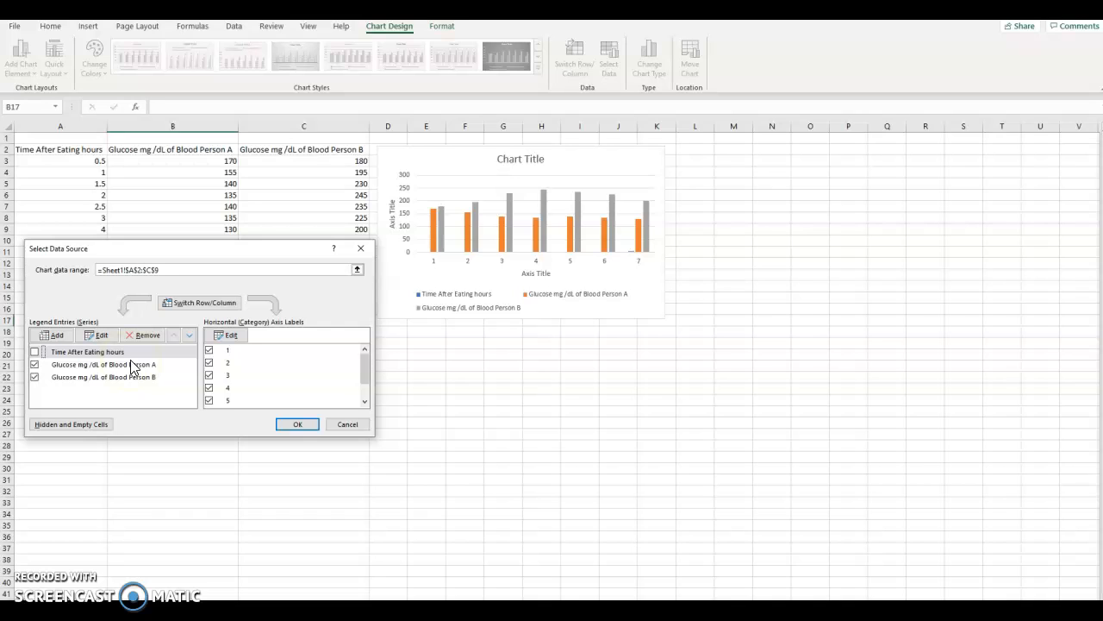
click(130, 392)
click(153, 365)
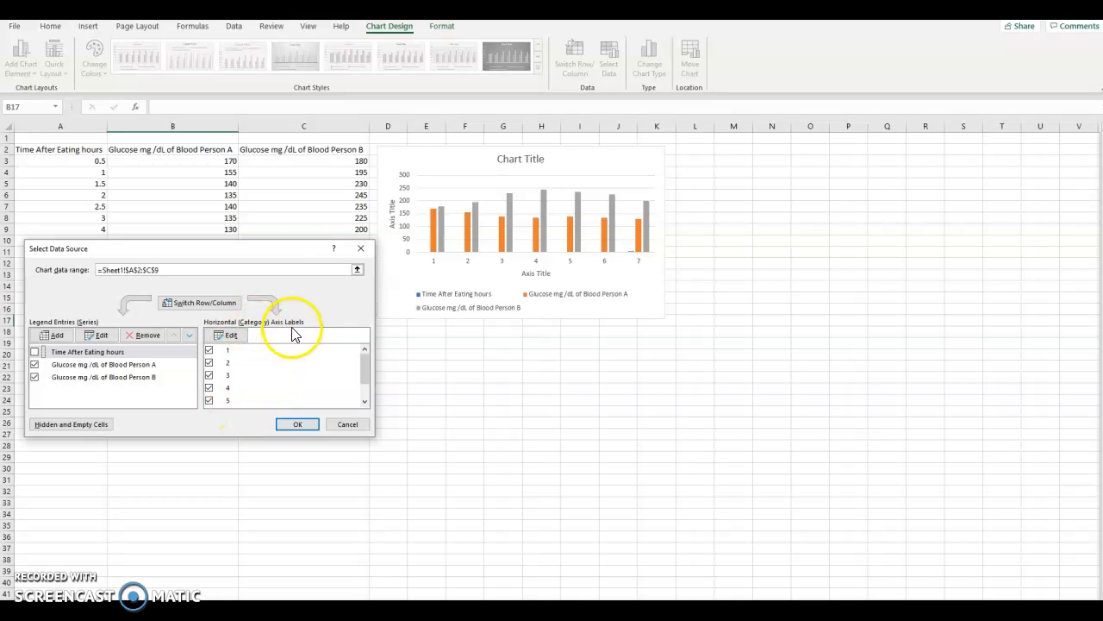
Set the horizontal axis labels to the time values in A3:A9 and apply the data source changes.
click(231, 336)
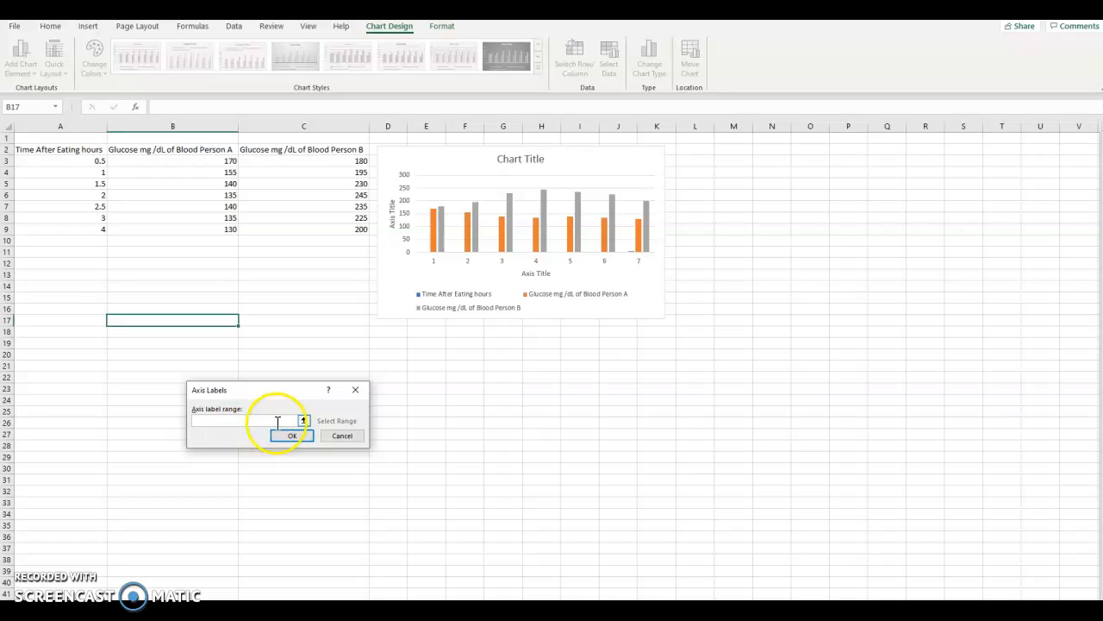
drag(89, 160, 90, 230)
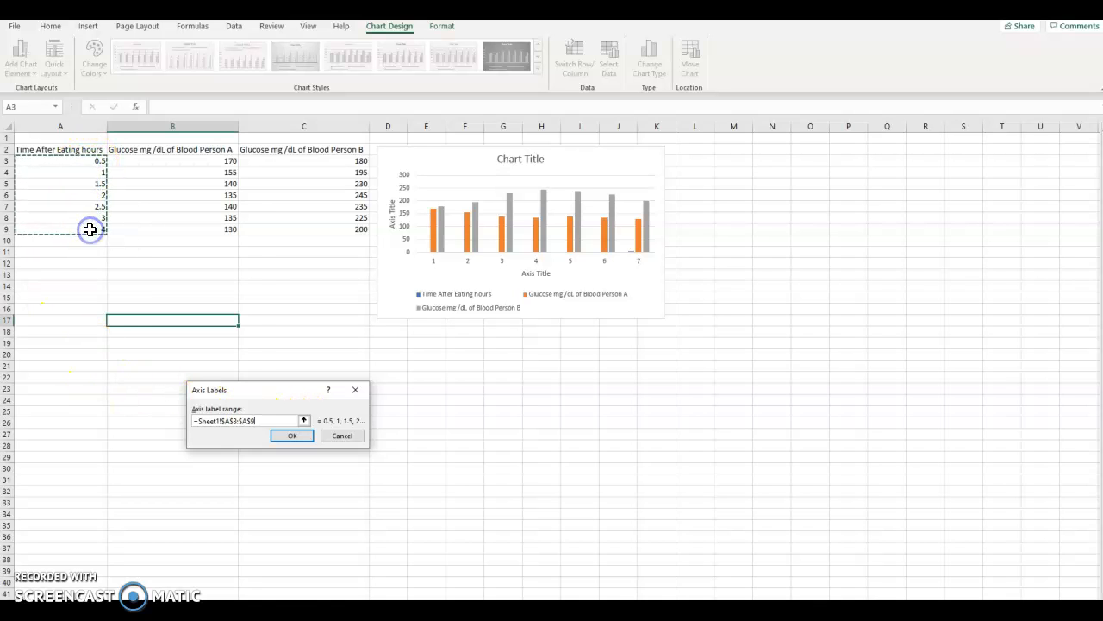
click(294, 434)
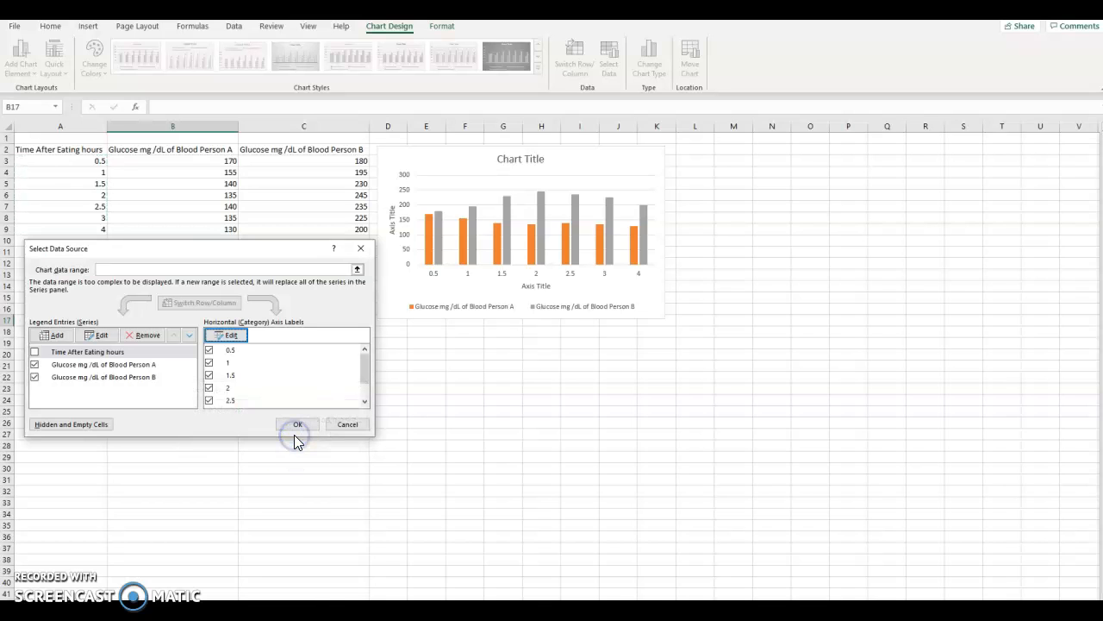
click(296, 426)
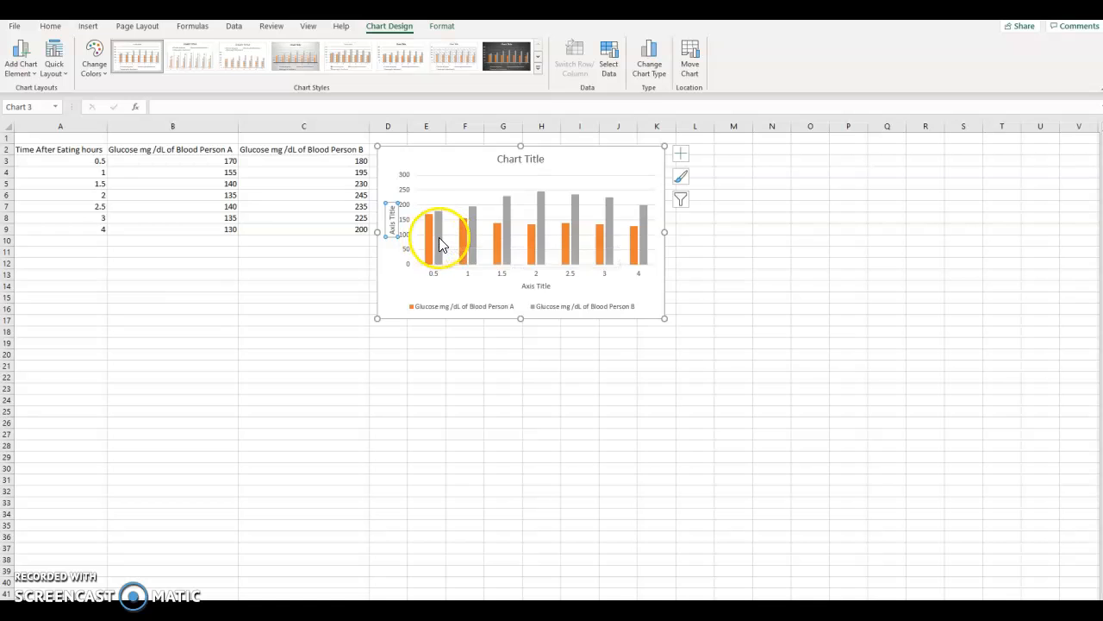
mouse_move(439, 244)
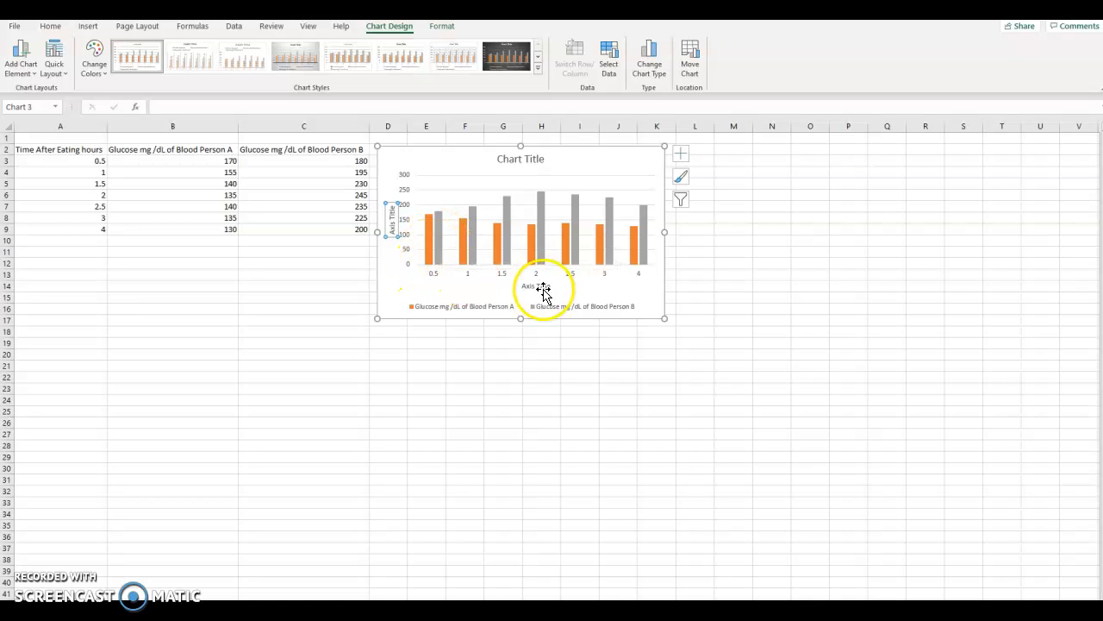
click(393, 226)
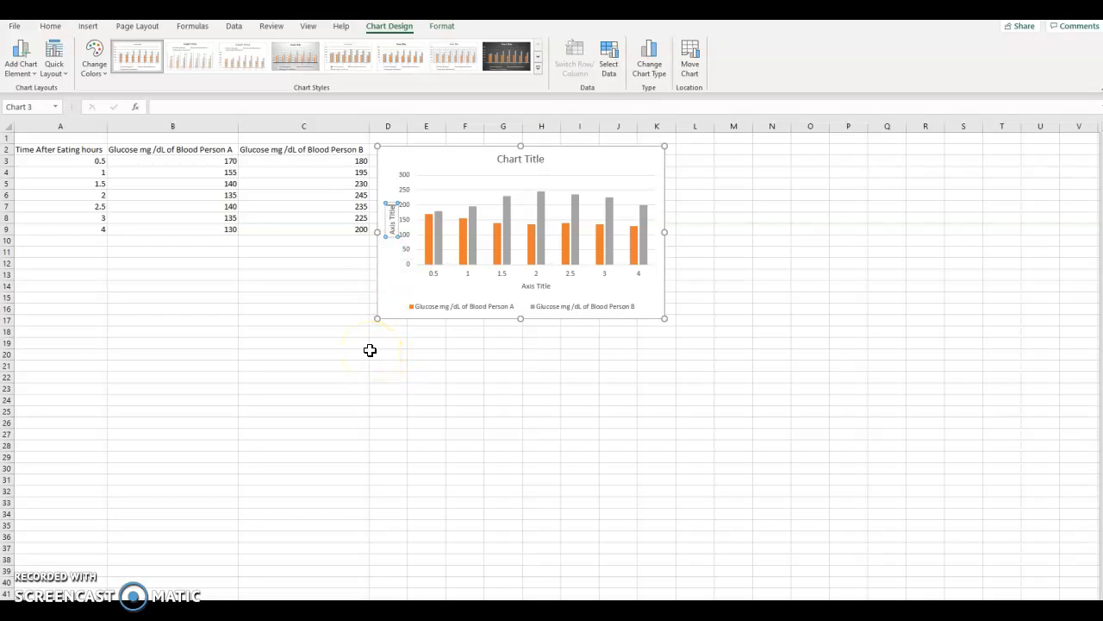
click(649, 162)
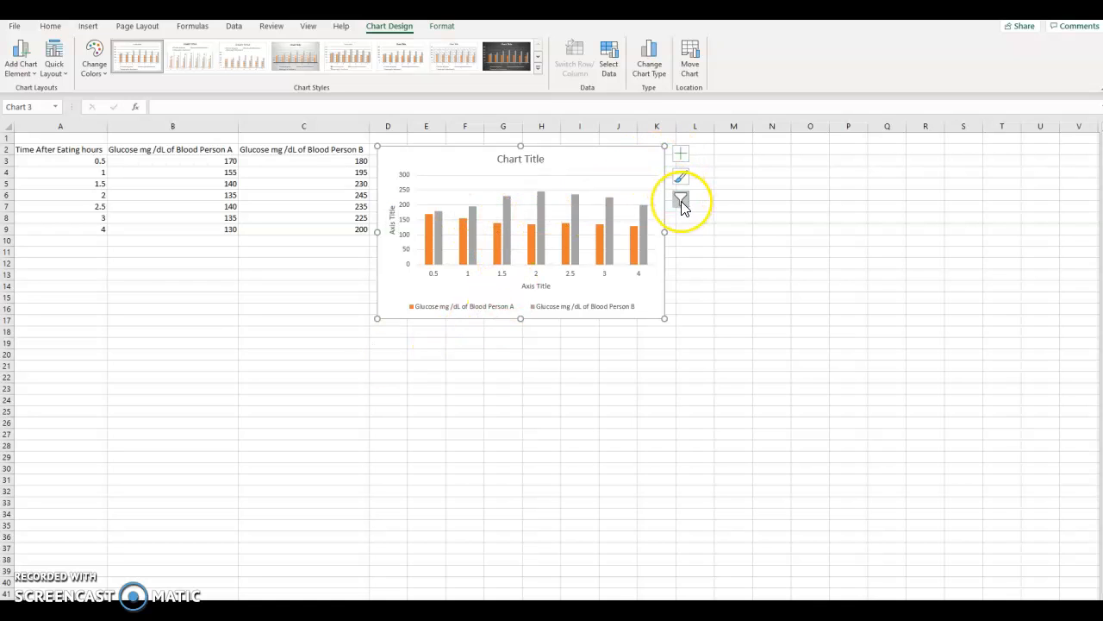